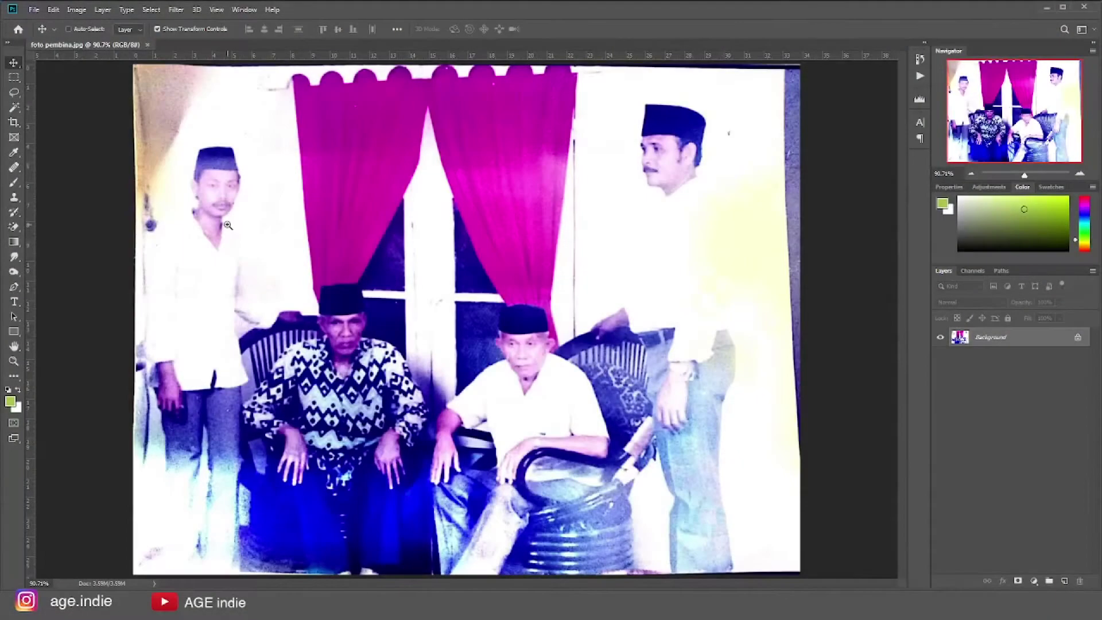
Zoom in to inspect the left man's face, pan around, then fit the whole photo back in view
left_click_drag(228, 225, 520, 346)
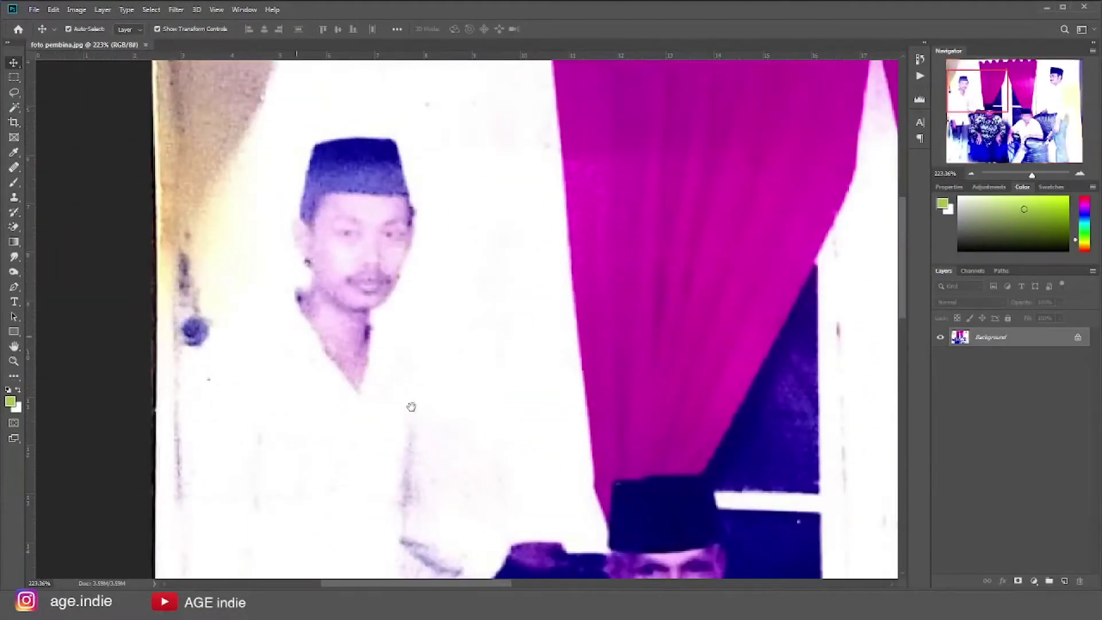
scroll(519, 347, "right", 5)
scroll(493, 352, "right", 3)
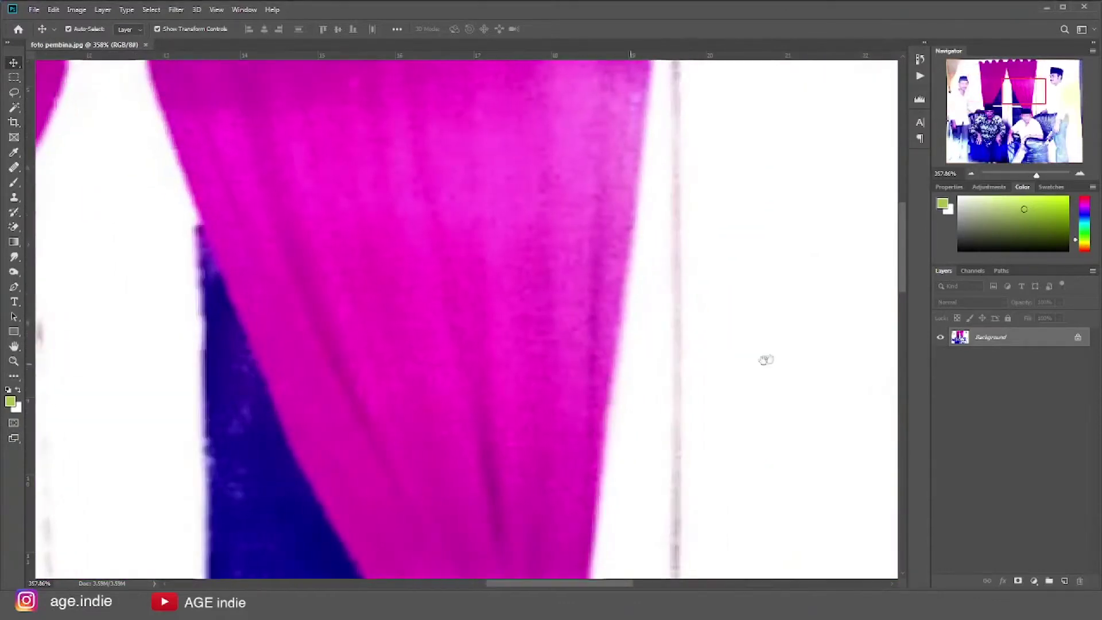
scroll(766, 362, "right", 5)
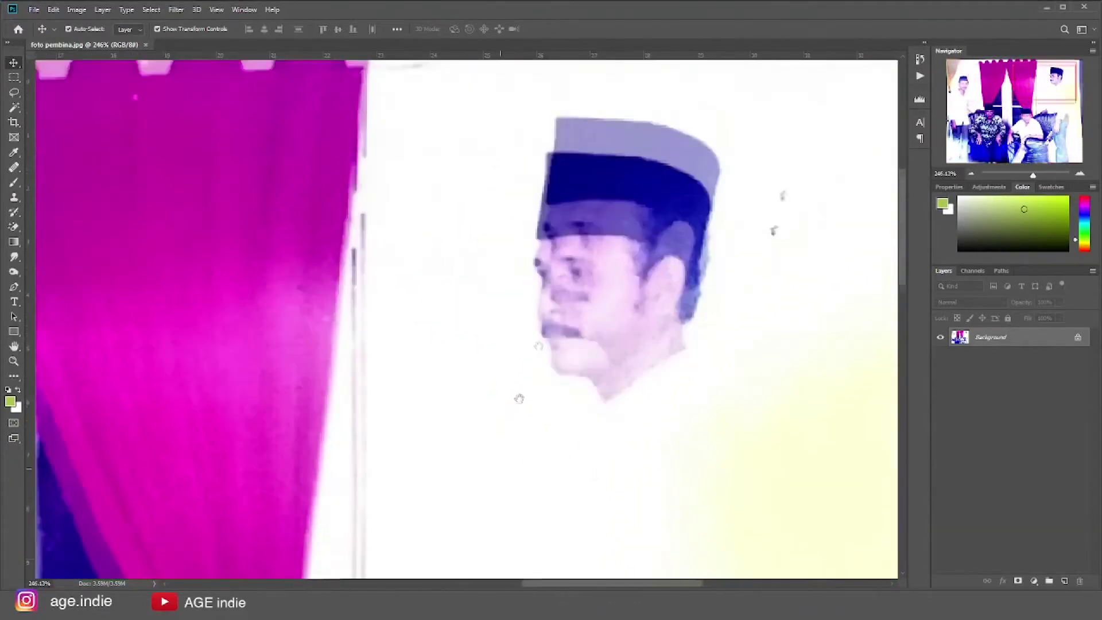
scroll(625, 392, "down", 10)
scroll(718, 438, "left", 5)
scroll(719, 438, "left", 10)
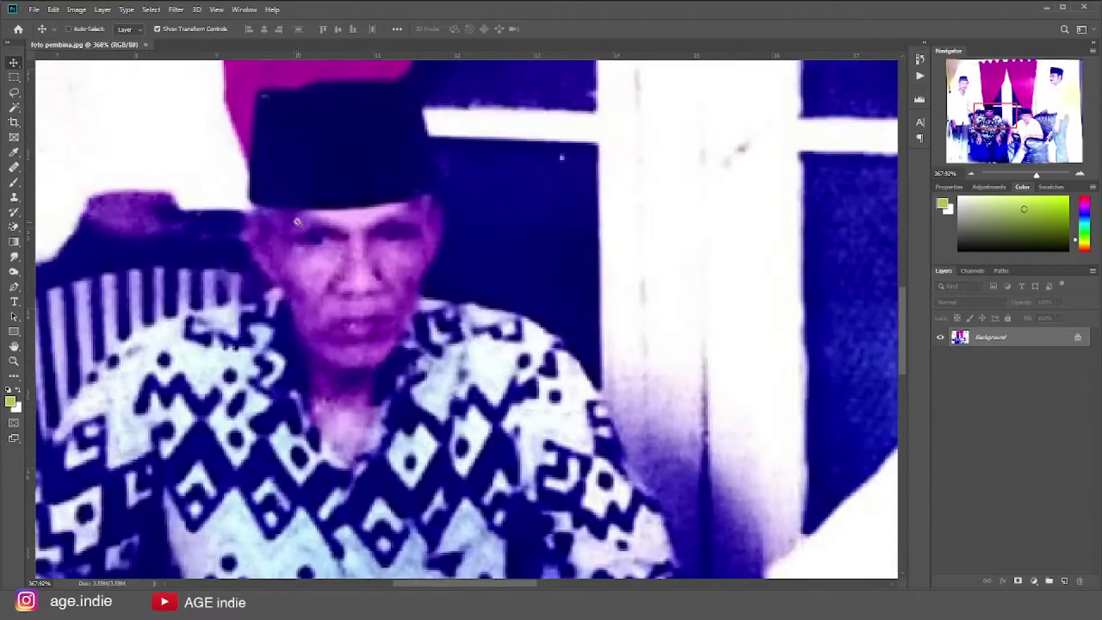
key("ctrl+0")
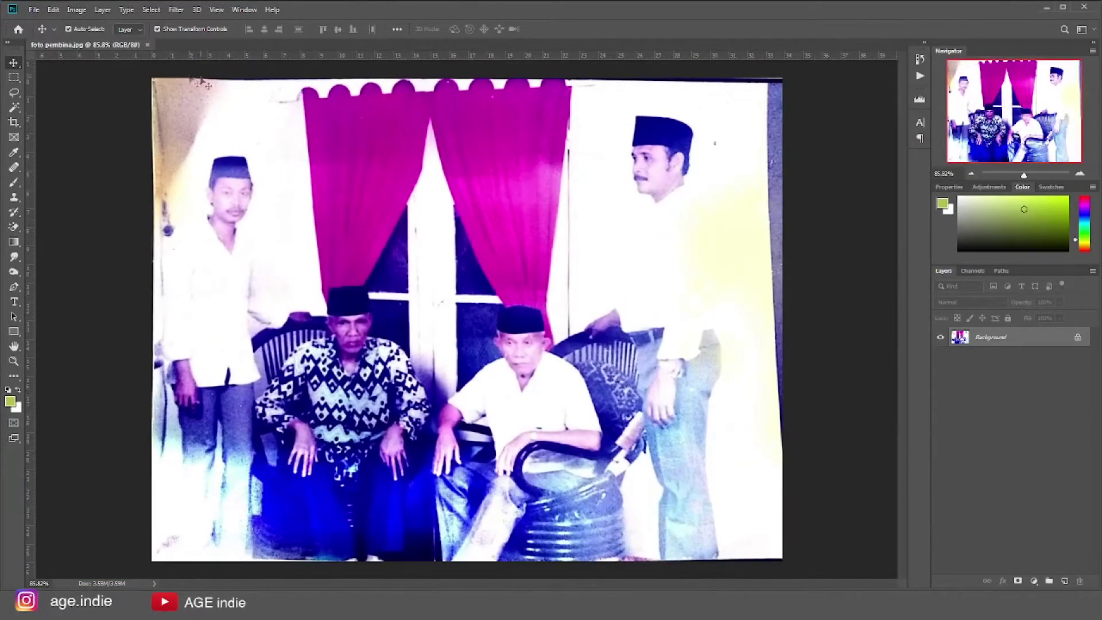
Resample the image to 150 pixels per inch with Preserve Details 2.0, keeping print size
left_click(76, 10)
left_click(97, 87)
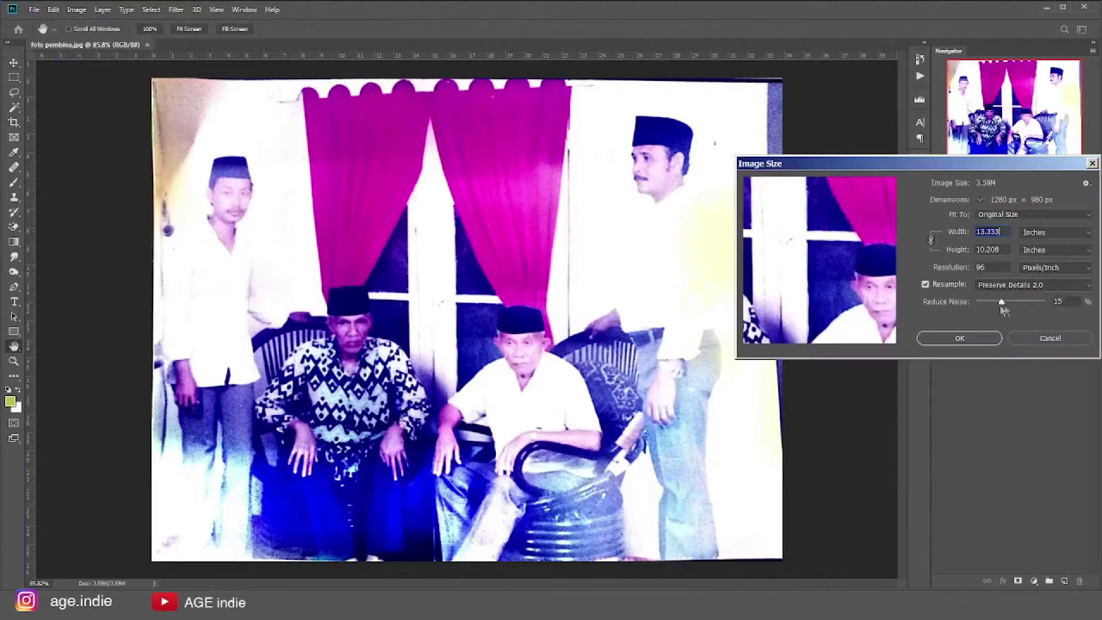
type("150")
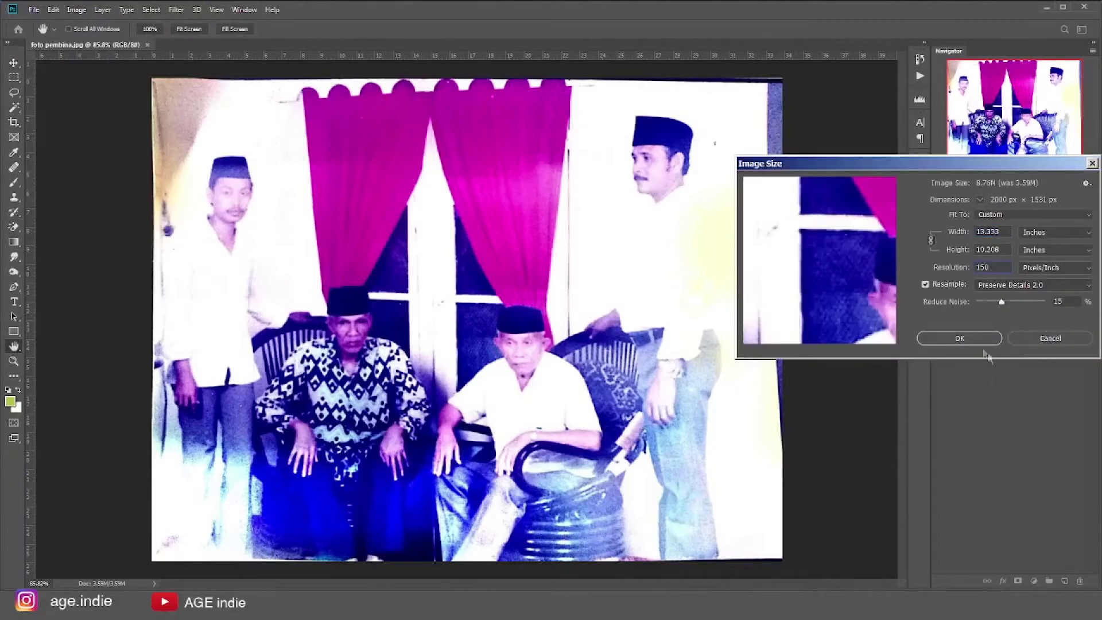
left_click(973, 342)
key("v")
scroll(485, 289, "down", 3)
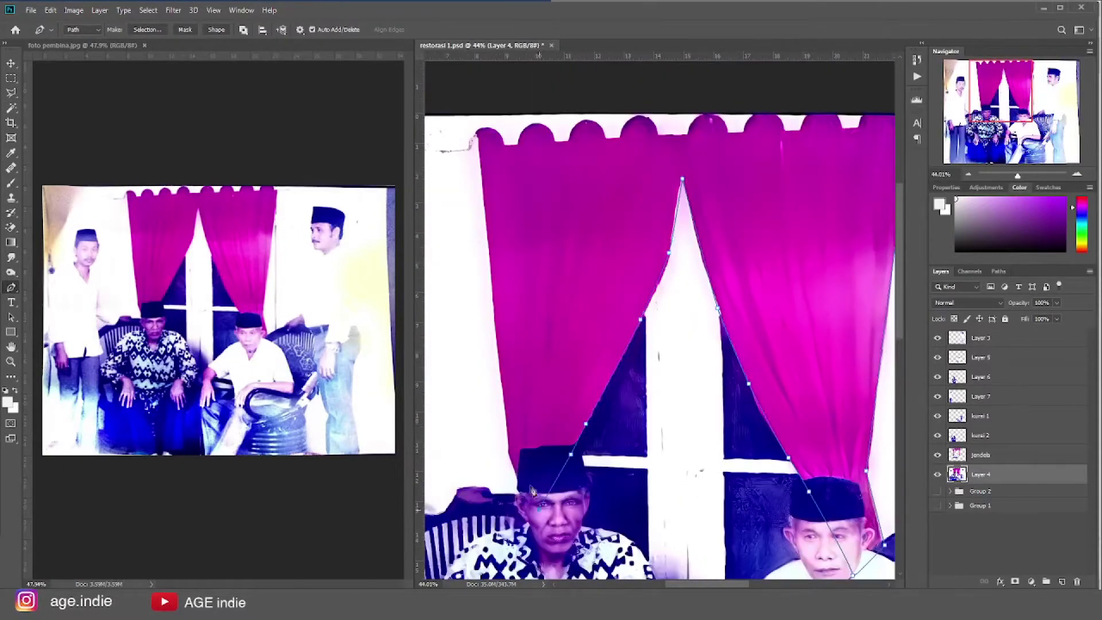
Pan the view to bring the right curtain scallop into view
scroll(485, 212, "up", 3)
scroll(586, 313, "up", 3)
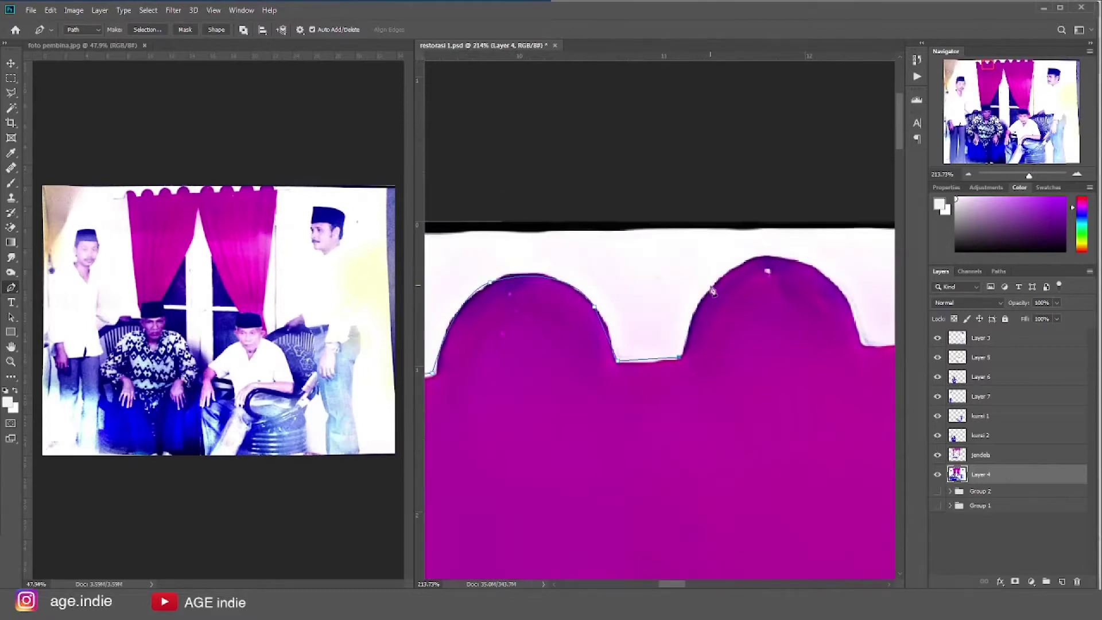
left_click_drag(838, 290, 658, 389)
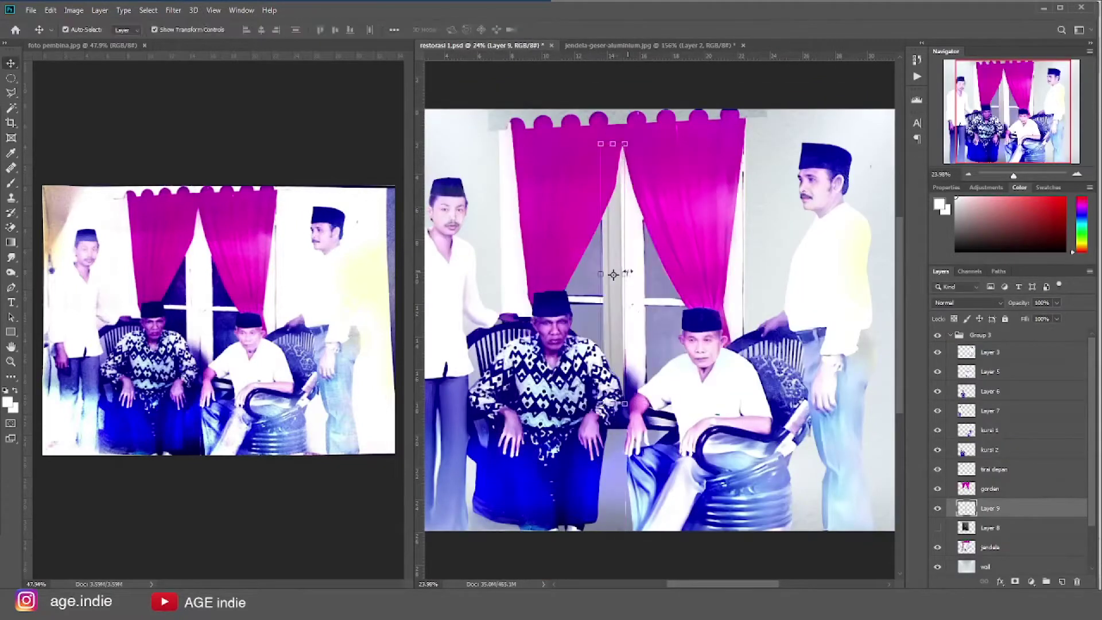
Reshape the copied window panes, darken them with Levels black input 66, and blend the wall on Layer 4's mask
left_click_drag(663, 130, 659, 123)
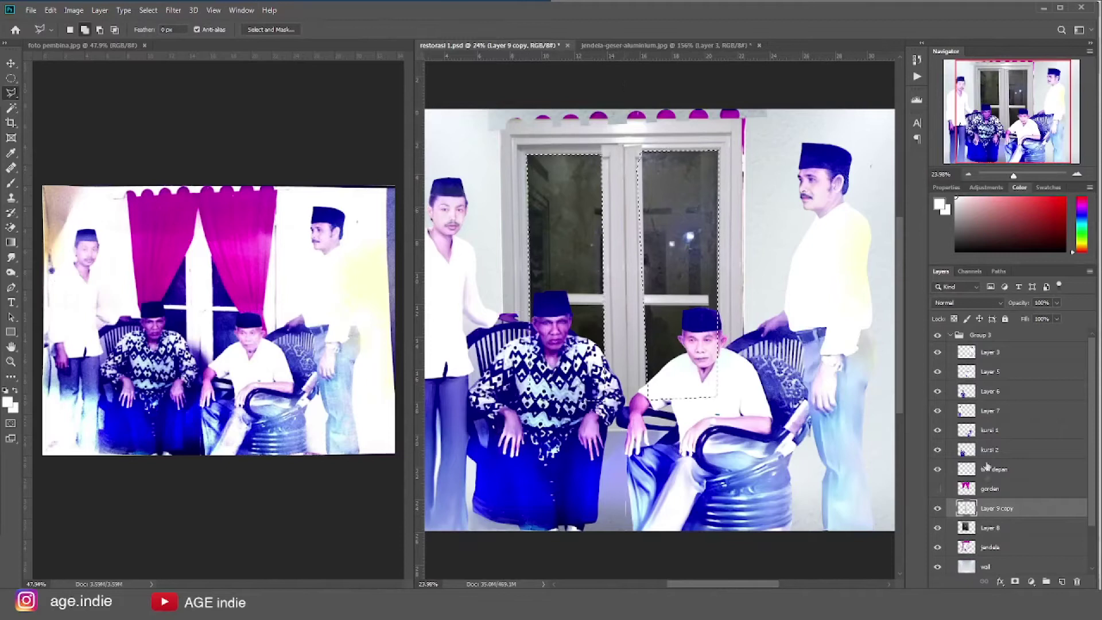
key("ctrl+l")
type("66")
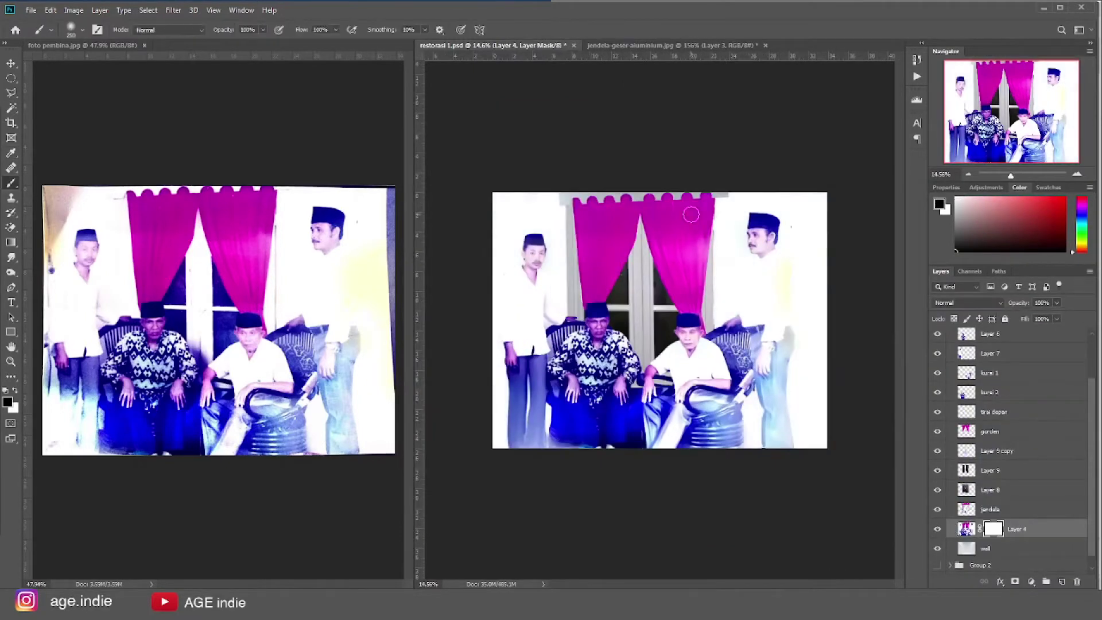
left_click_drag(691, 215, 635, 405)
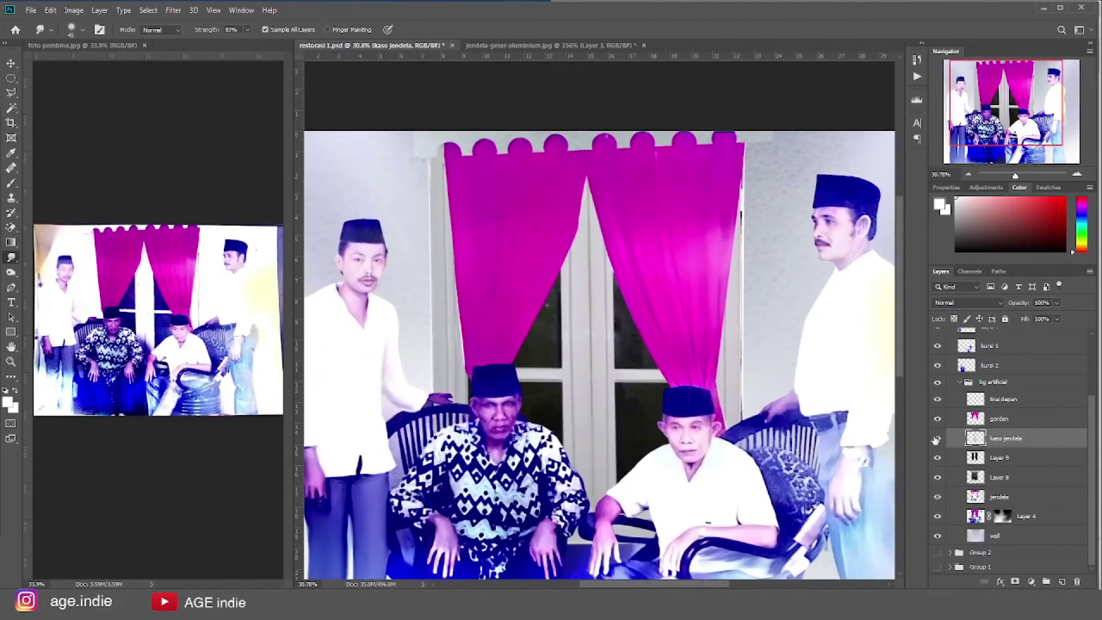
left_click(953, 477)
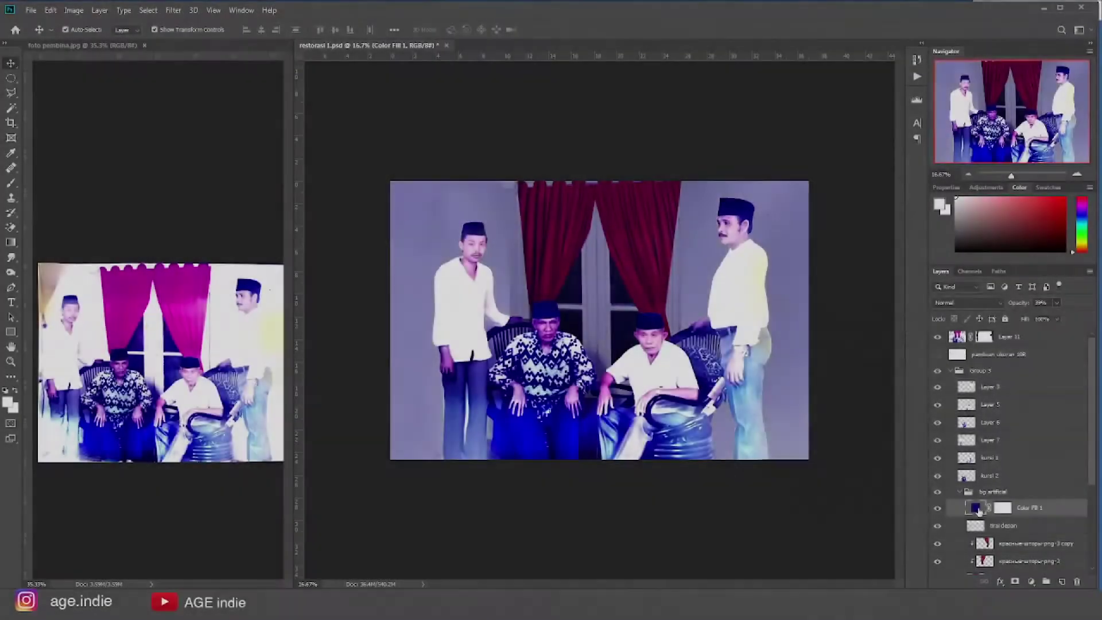
Recolour the background Color Fill and paint broad overlay shadows with an enlarged brush
double_click(976, 508)
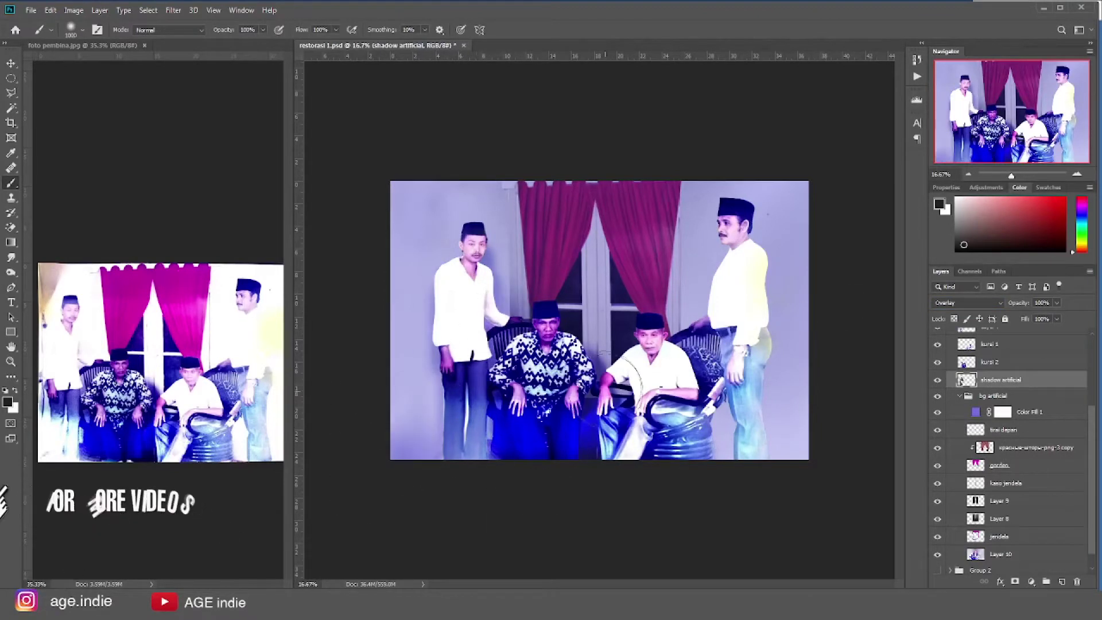
key("bracketright")
key("bracketright")
key("bracketright")
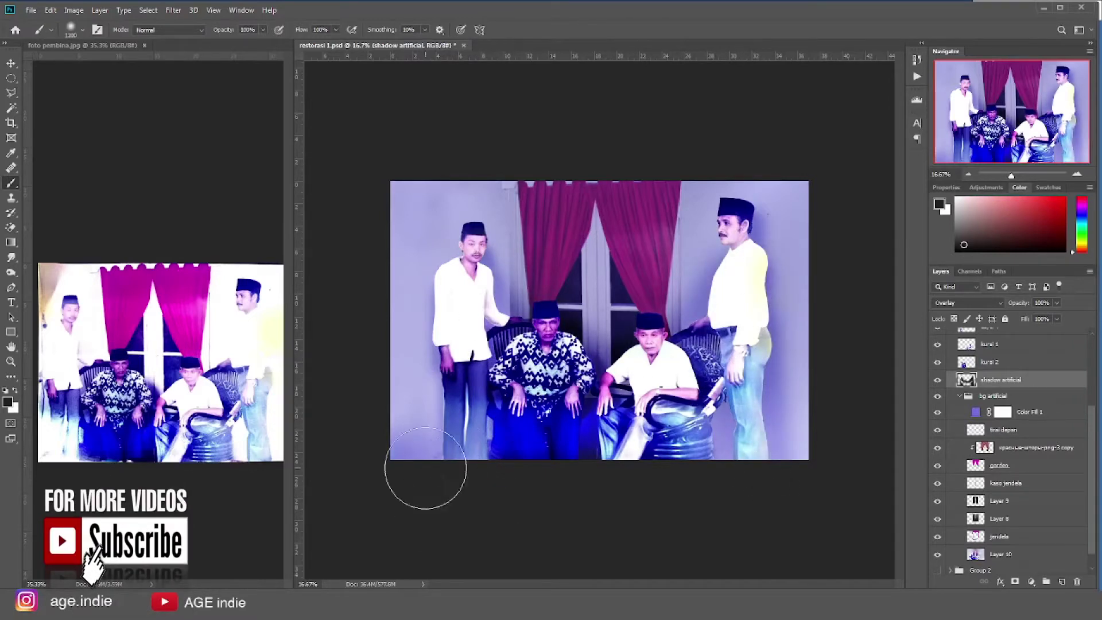
key("bracketright")
key("bracketright")
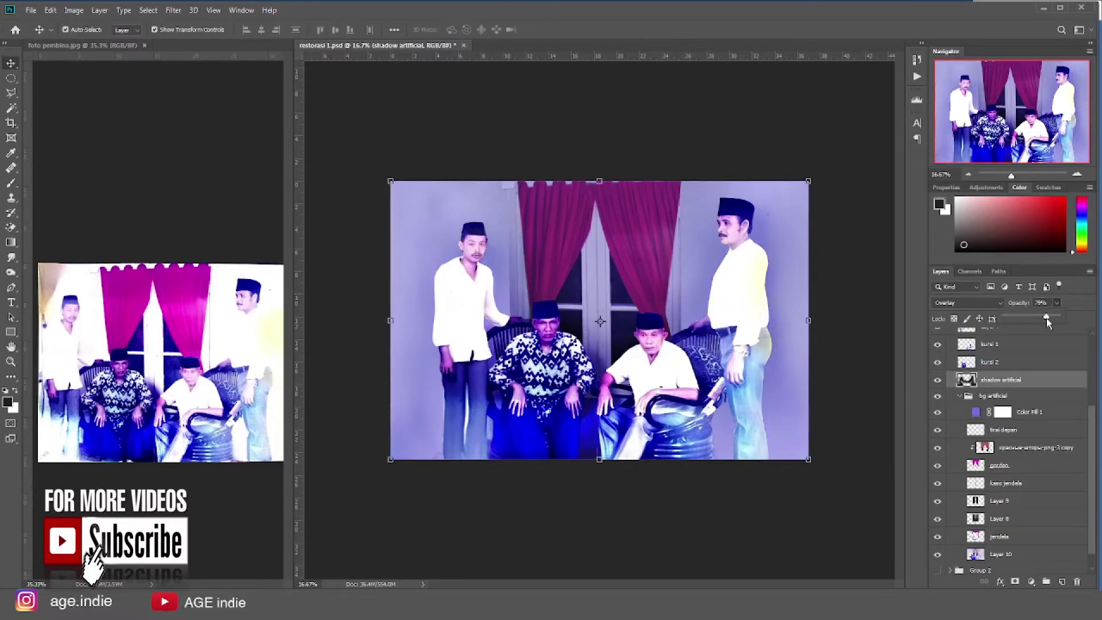
scroll(404, 200, "up", 2)
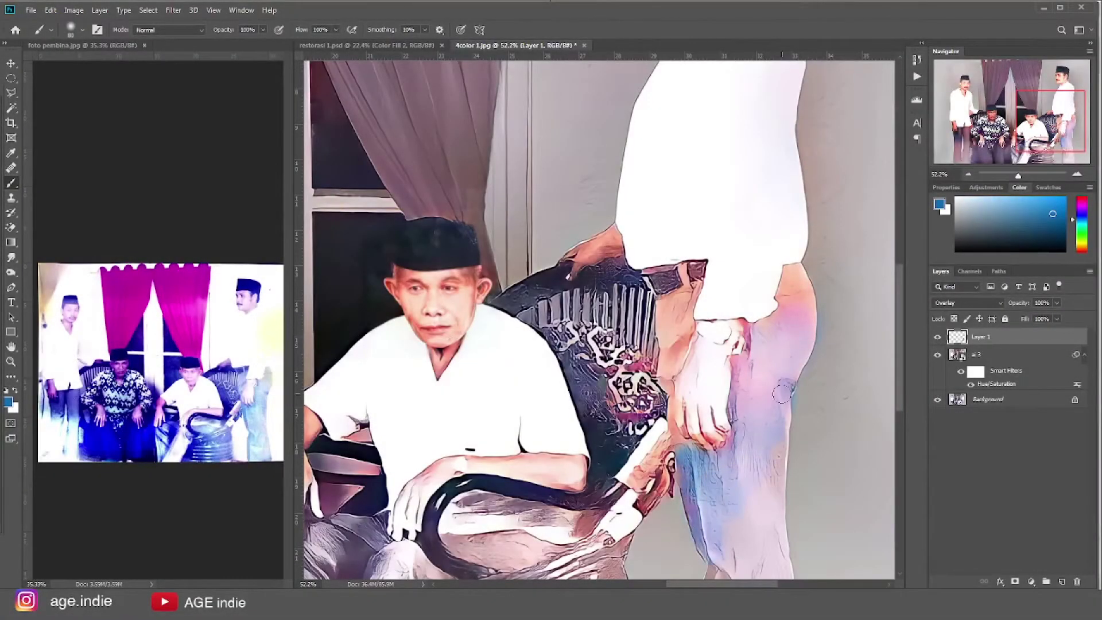
Duplicate Layer 3, lighten it by +44, invert its mask, and reveal brightening on the seated and right men
scroll(740, 541, "down", 3)
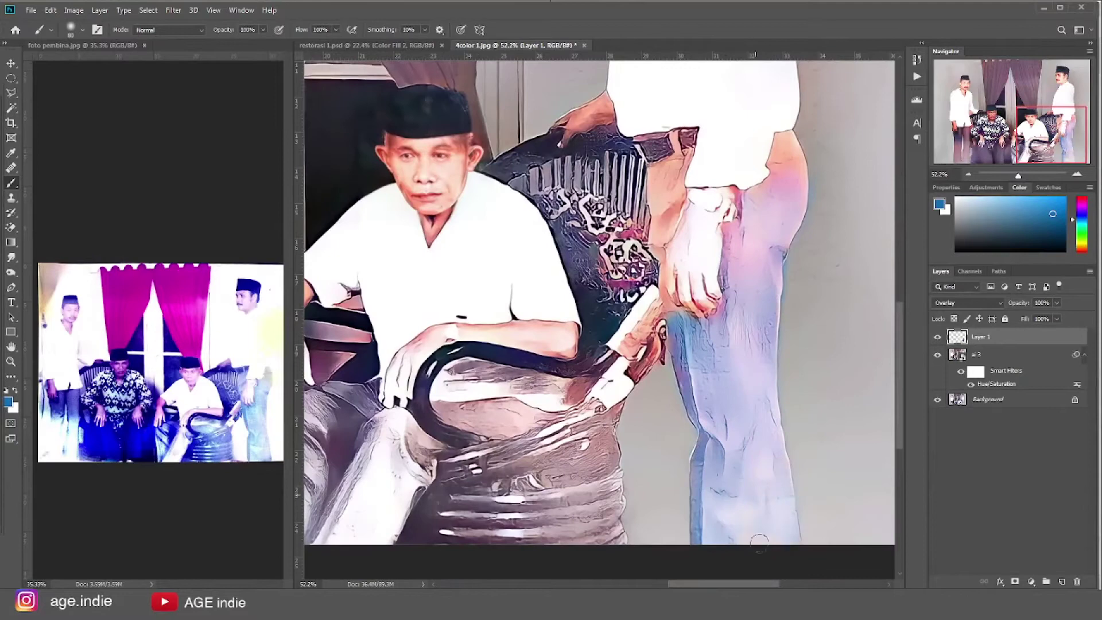
scroll(813, 351, "up", 3)
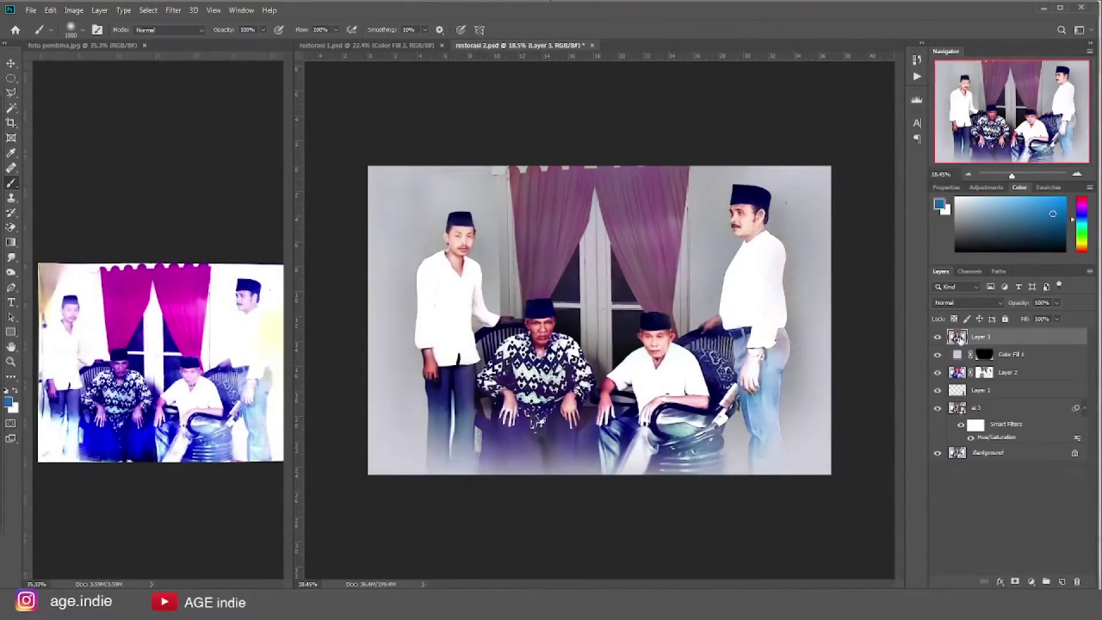
key("ctrl+j")
key("ctrl+u")
left_click_drag(925, 511, 951, 514)
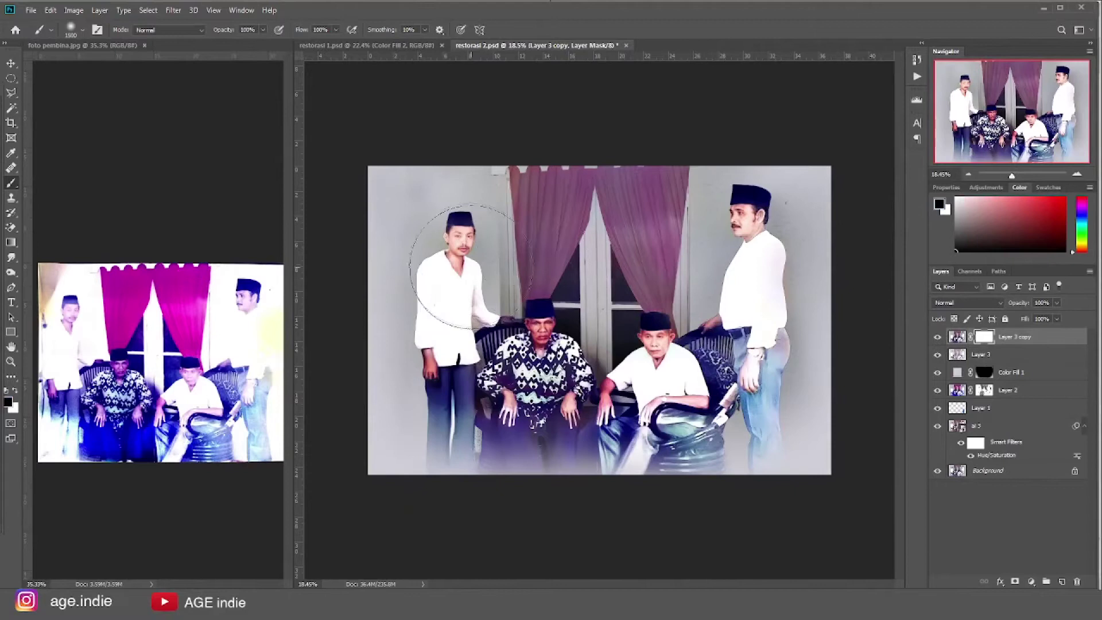
key("ctrl+i")
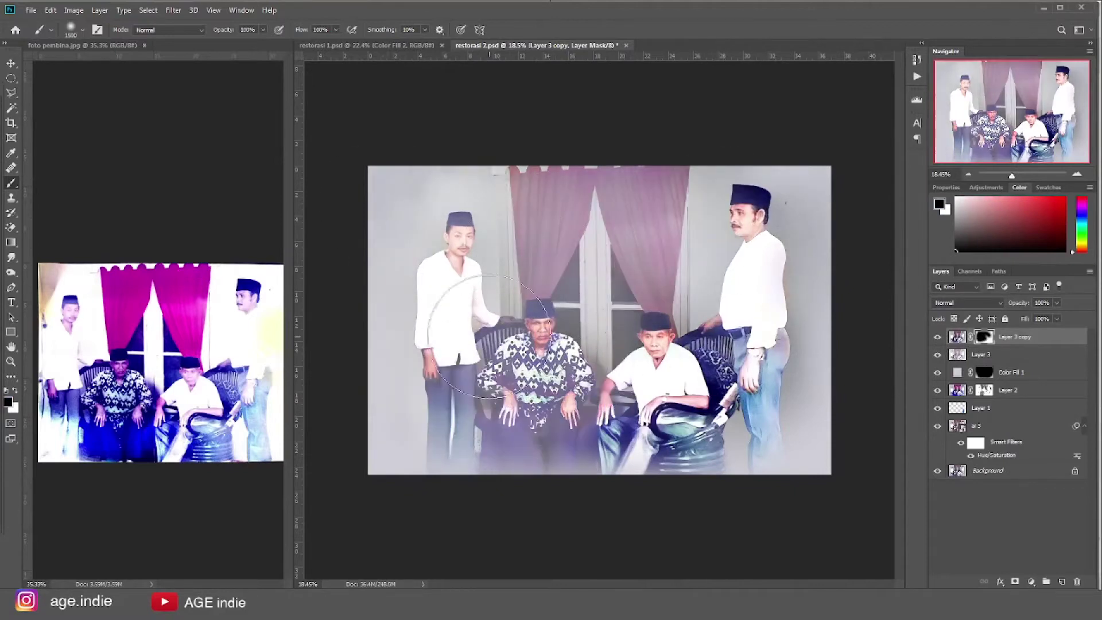
left_click_drag(488, 336, 592, 241)
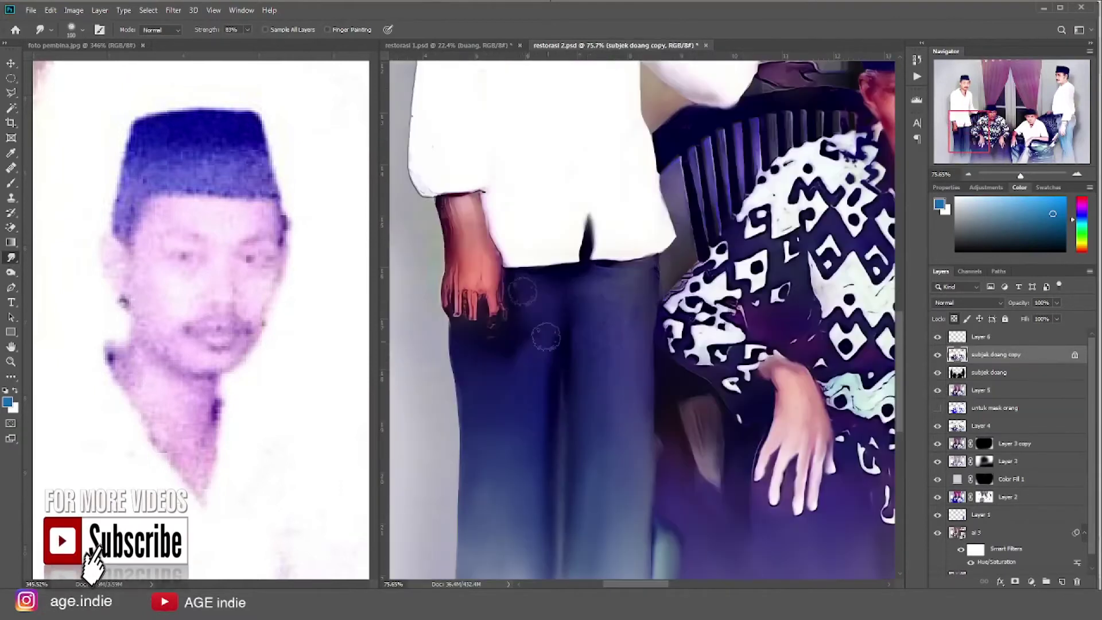
Scroll and pan along the clothing edges to bring the man's face back into view
scroll(540, 400, "up", 3)
scroll(525, 379, "up", 4)
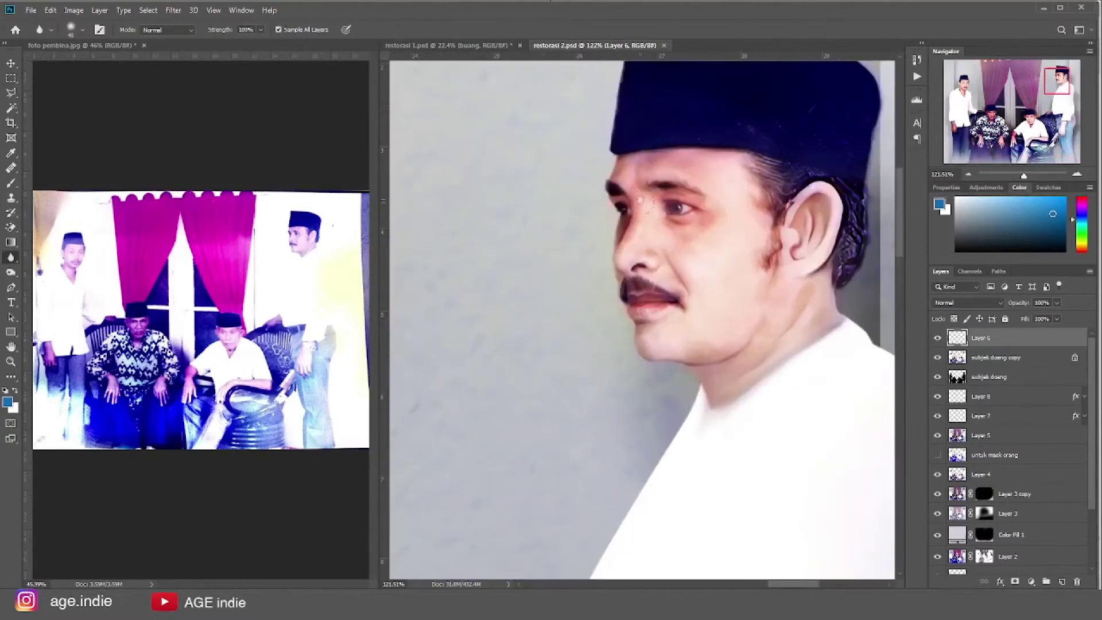
scroll(626, 476, "down", 5)
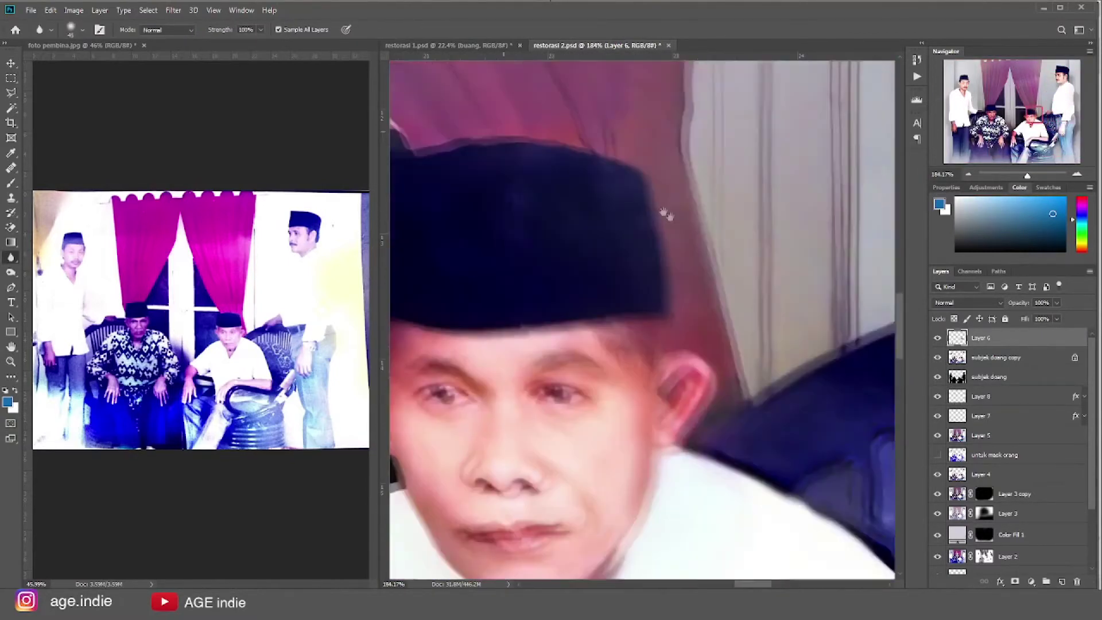
left_click_drag(597, 488, 856, 397)
scroll(567, 468, "down", 5)
scroll(689, 499, "down", 5)
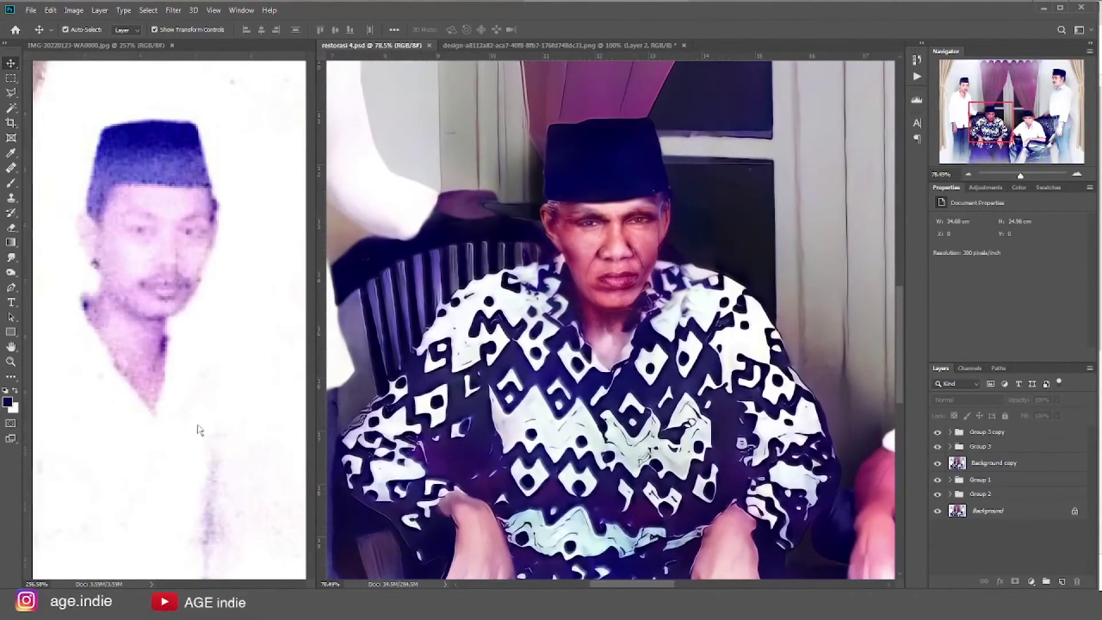
left_click_drag(198, 430, 206, 392)
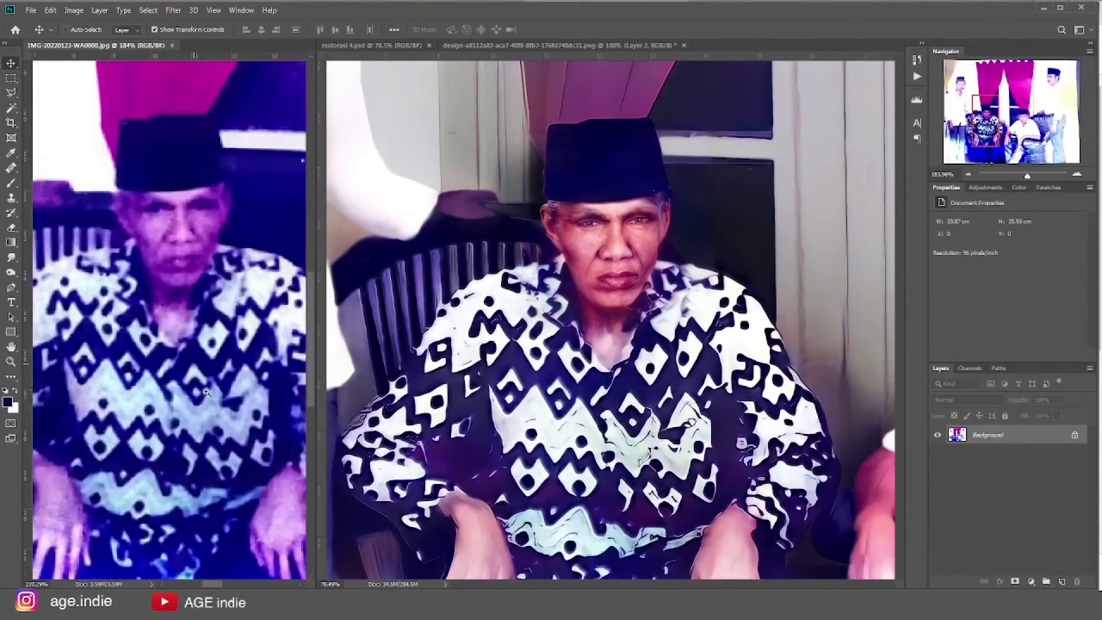
left_click_drag(885, 391, 636, 363)
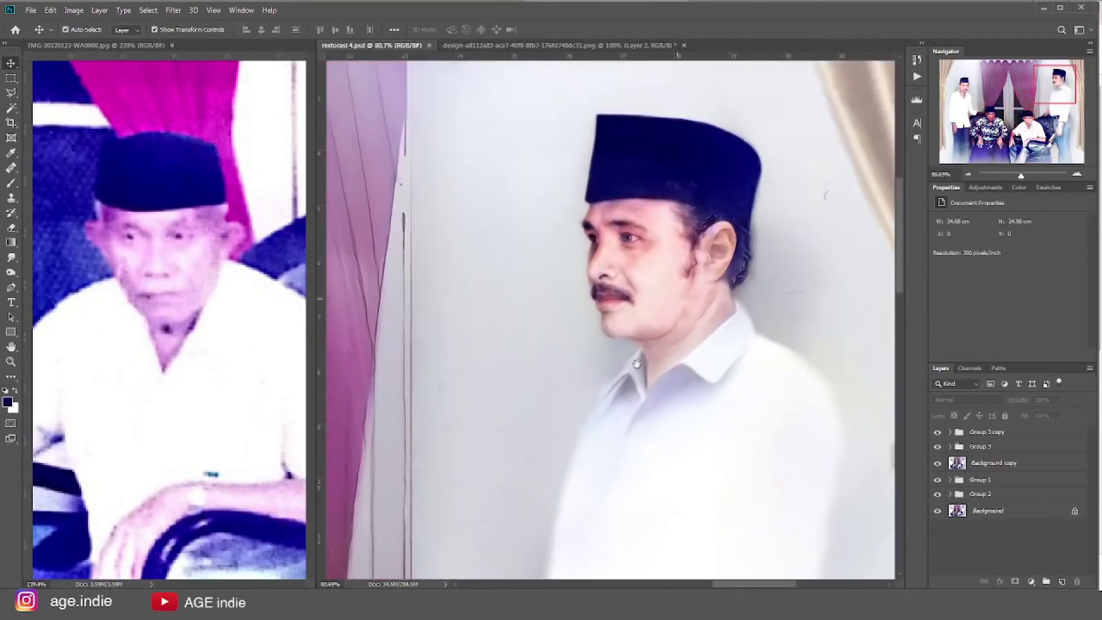
scroll(661, 365, "up", 2)
mouse_move(219, 436)
left_mouse_down()
mouse_move(300, 300)
mouse_move(254, 235)
left_mouse_up()
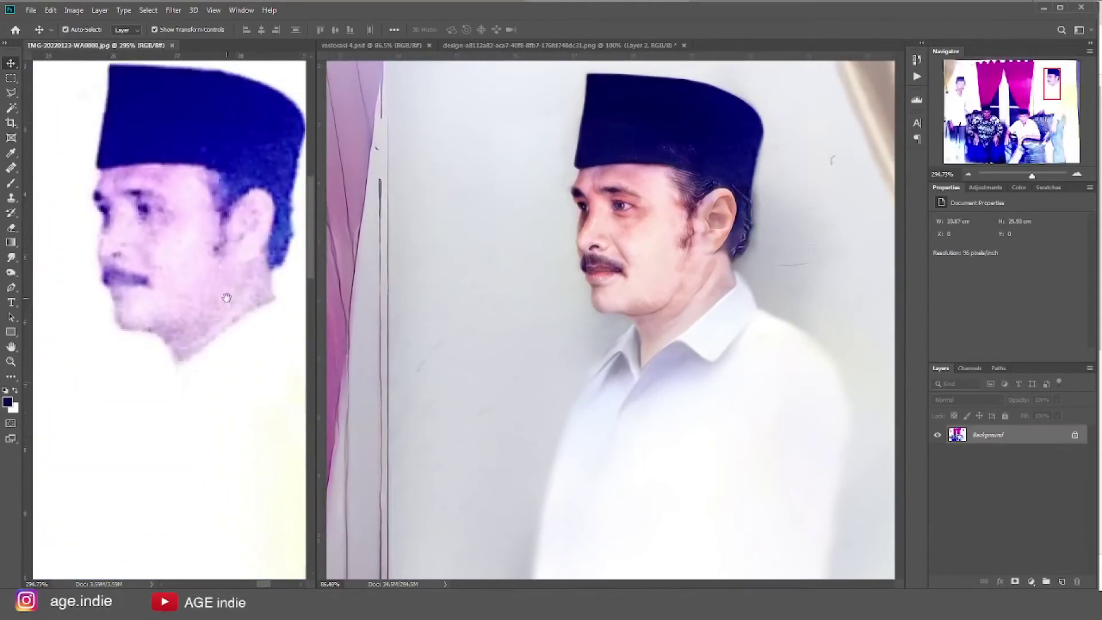
scroll(294, 348, "down", 10)
scroll(694, 322, "down", 5)
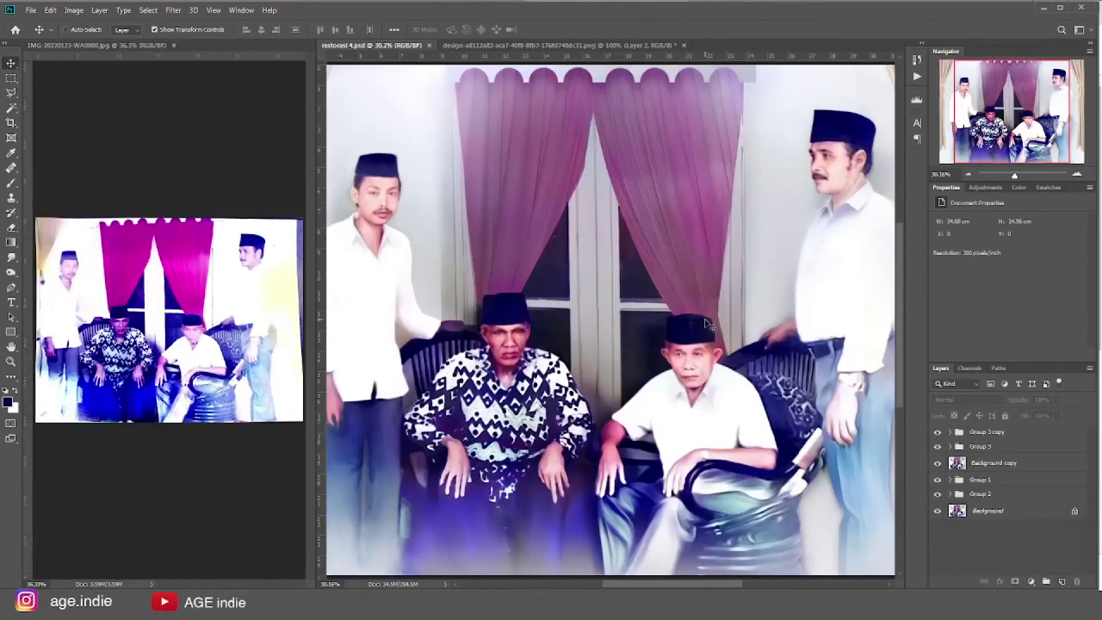